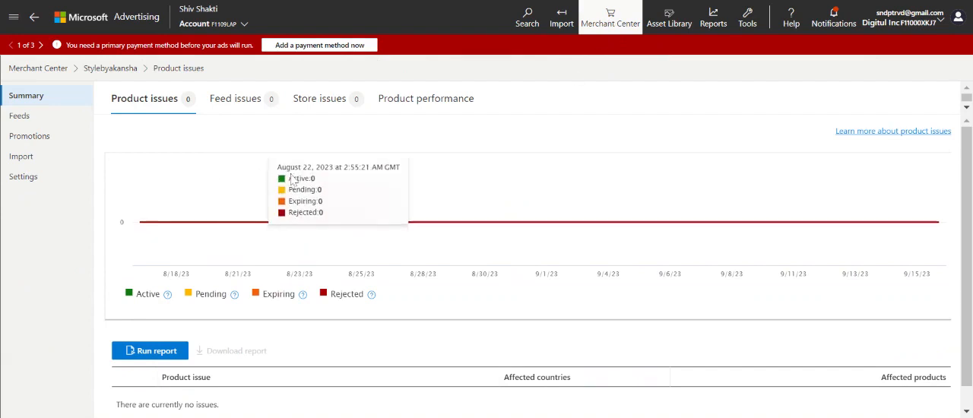
Step: From the list of existing stores, start creating a new store manually with the store name Test
{"action": "left_click", "coordinate": [26, 70]}
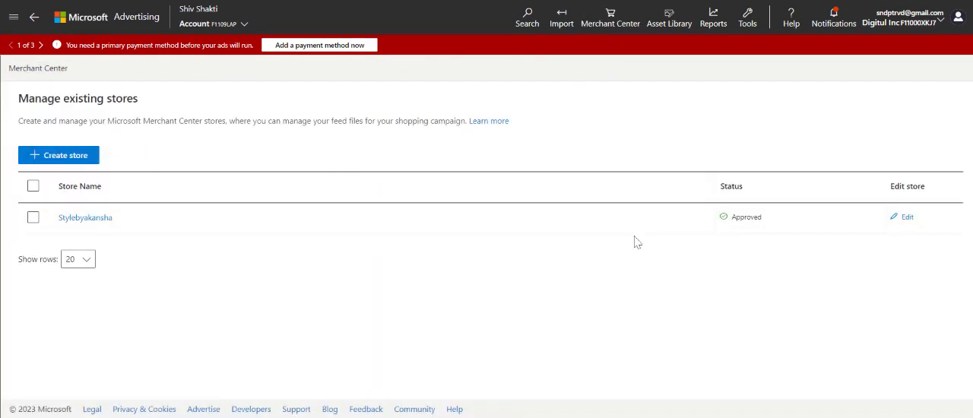
{"action": "left_click", "coordinate": [81, 158]}
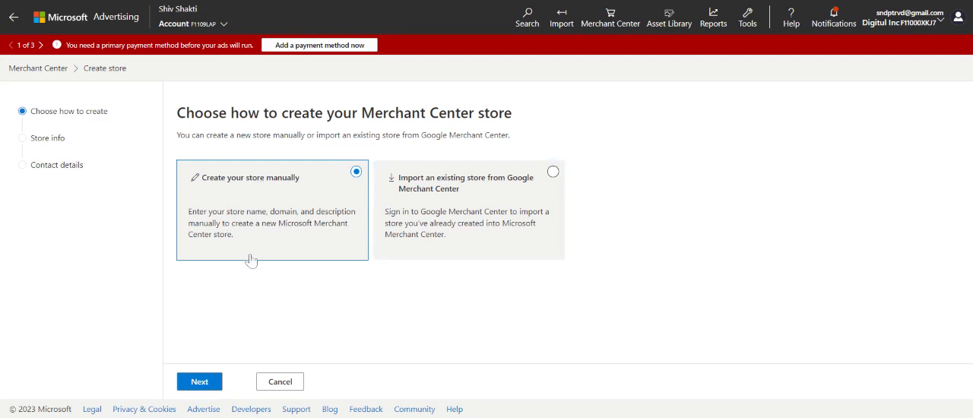
{"action": "left_click", "coordinate": [205, 382]}
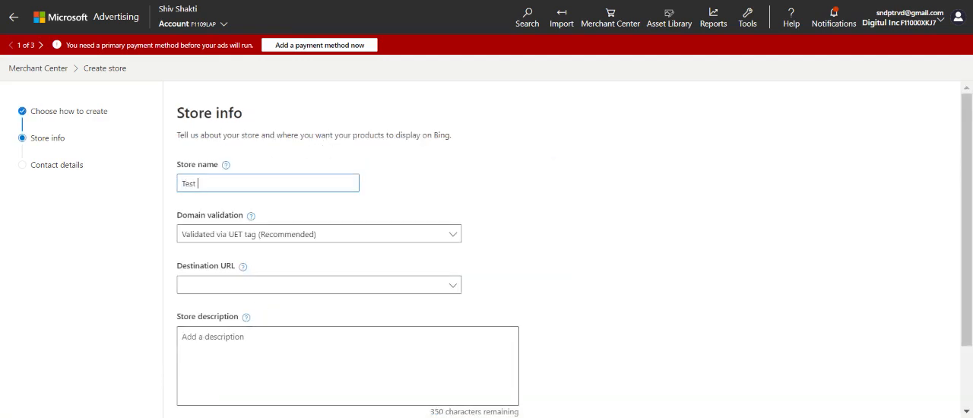
{"action": "scroll", "coordinate": [332, 159], "scroll_direction": "down", "scroll_amount": 1}
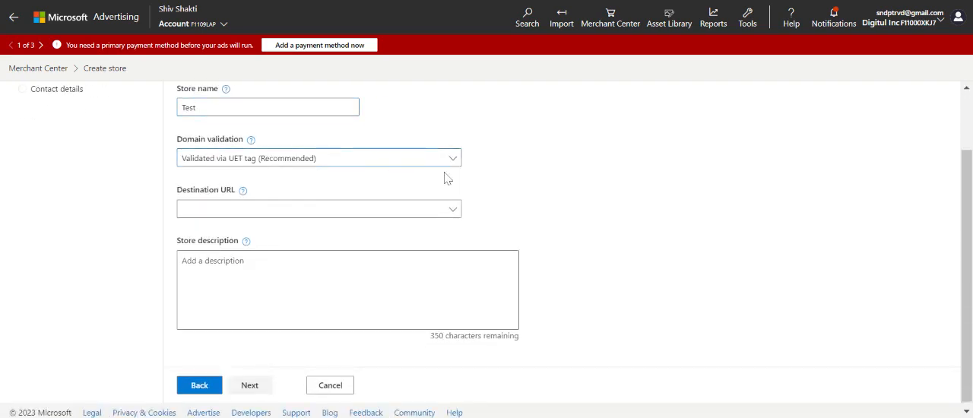
{"action": "left_click", "coordinate": [446, 162]}
{"action": "left_click", "coordinate": [257, 184]}
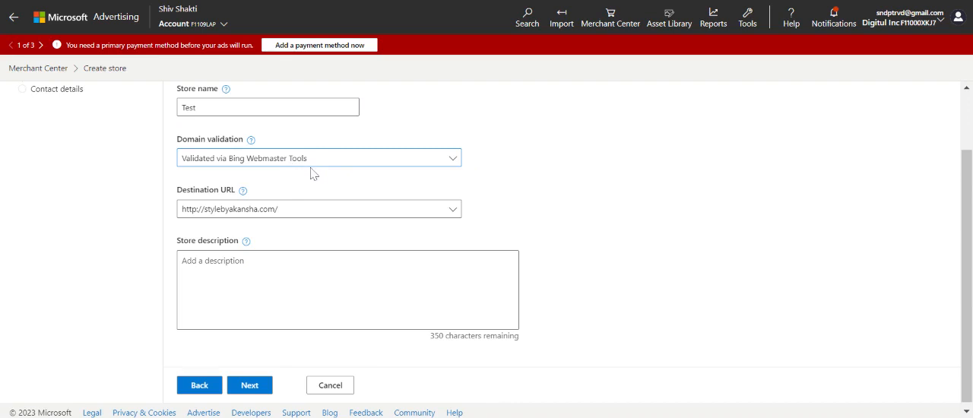
{"action": "left_click", "coordinate": [310, 166]}
{"action": "left_click", "coordinate": [318, 178]}
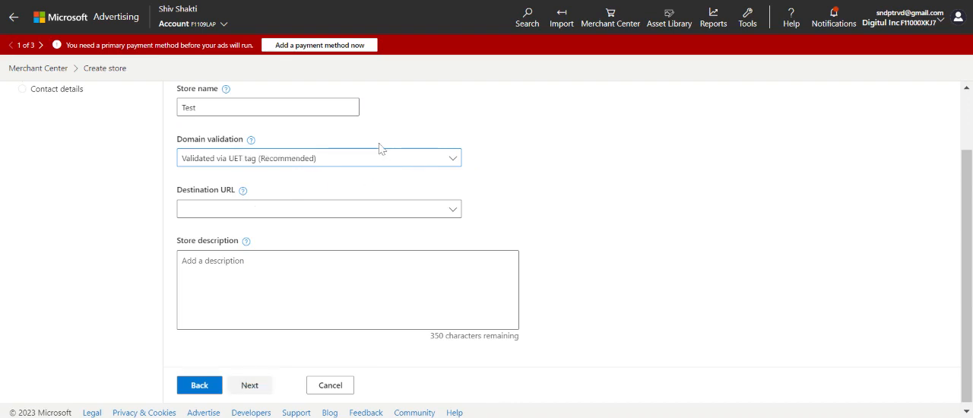
{"action": "left_click", "coordinate": [358, 166]}
{"action": "left_click", "coordinate": [359, 182]}
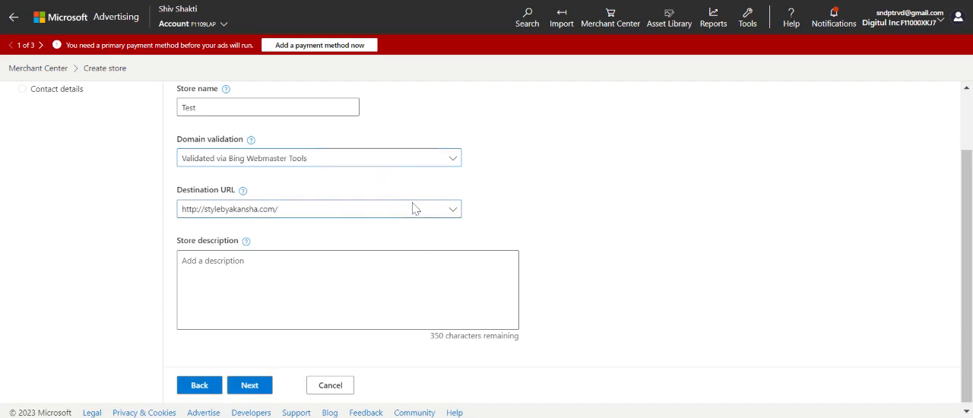
{"action": "left_click", "coordinate": [403, 164]}
{"action": "left_click", "coordinate": [343, 179]}
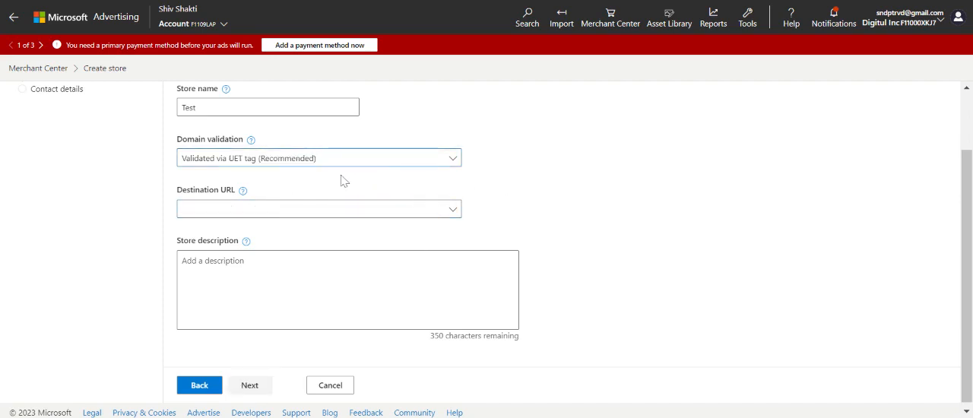
{"action": "left_click", "coordinate": [454, 159]}
{"action": "left_click", "coordinate": [296, 183]}
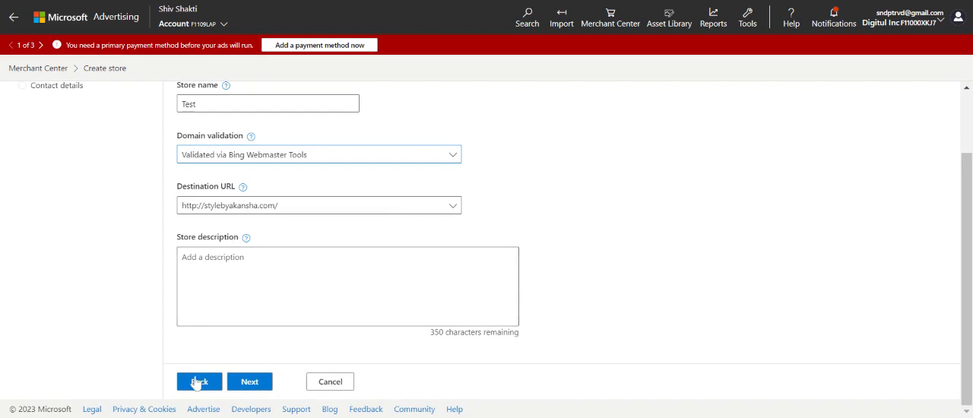
Step: Try to save the store info under the store name StylebyAkansha and cancel the store creation
{"action": "left_click", "coordinate": [210, 102]}
{"action": "key", "text": "ctrl+a"}
{"action": "key", "text": "BackSpace"}
{"action": "type", "text": "Styleby"}
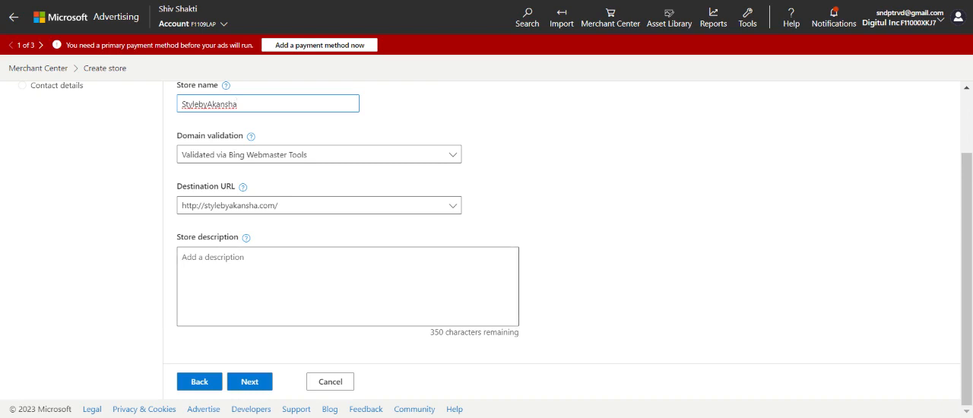
{"action": "left_click", "coordinate": [257, 383]}
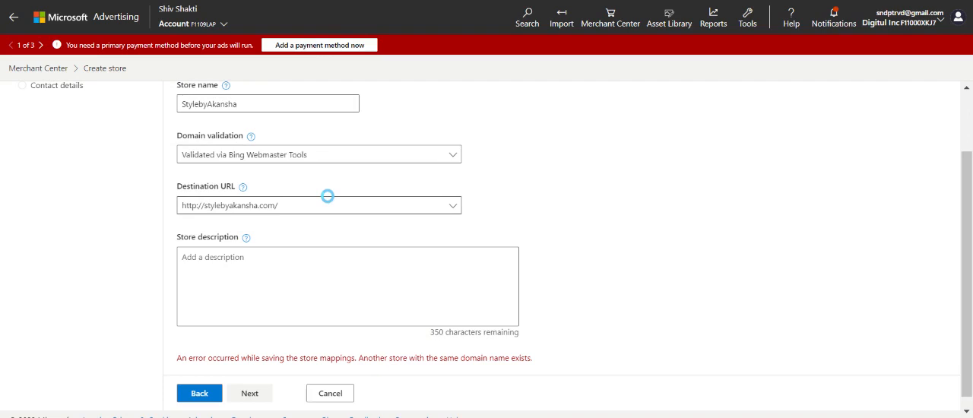
{"action": "scroll", "coordinate": [327, 196], "scroll_direction": "down", "scroll_amount": 1}
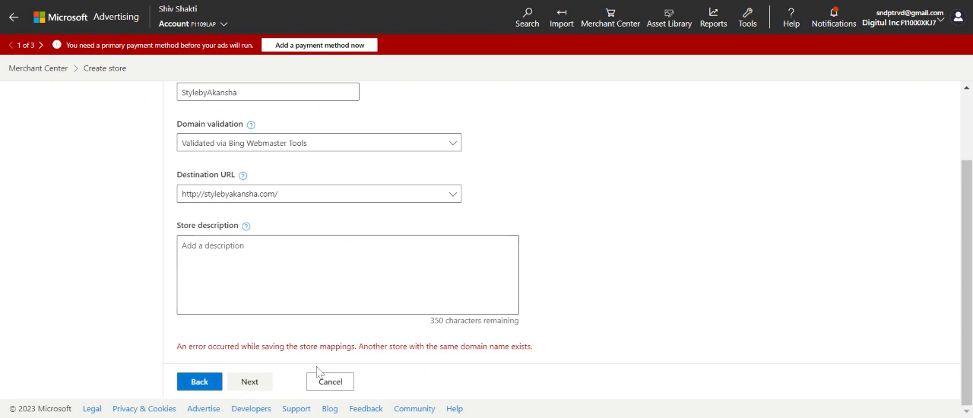
{"action": "left_click", "coordinate": [329, 387]}
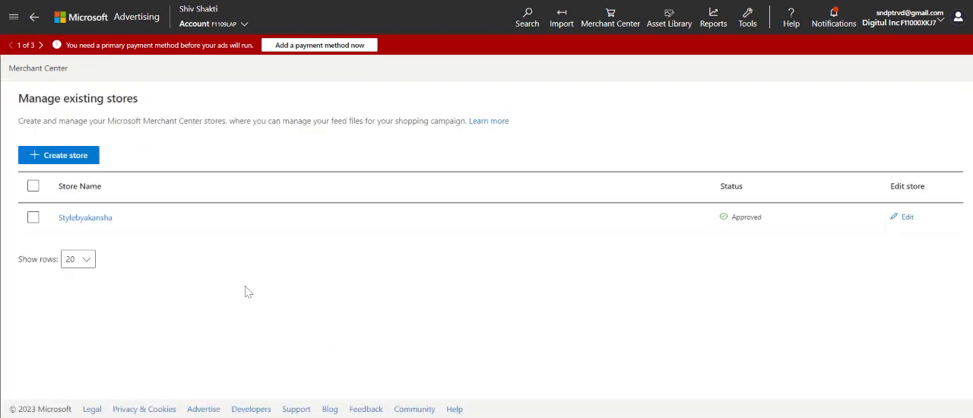
Step: Review the existing Stylebyakansha store's info and contact details in its edit form and submit them
{"action": "left_click", "coordinate": [894, 219]}
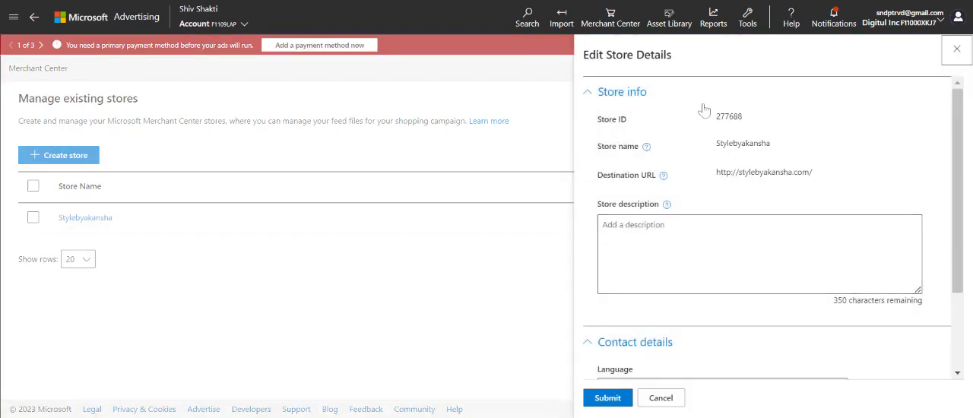
{"action": "left_click_drag", "start_coordinate": [743, 117], "coordinate": [716, 118]}
{"action": "scroll", "coordinate": [689, 132], "scroll_direction": "down", "scroll_amount": 3}
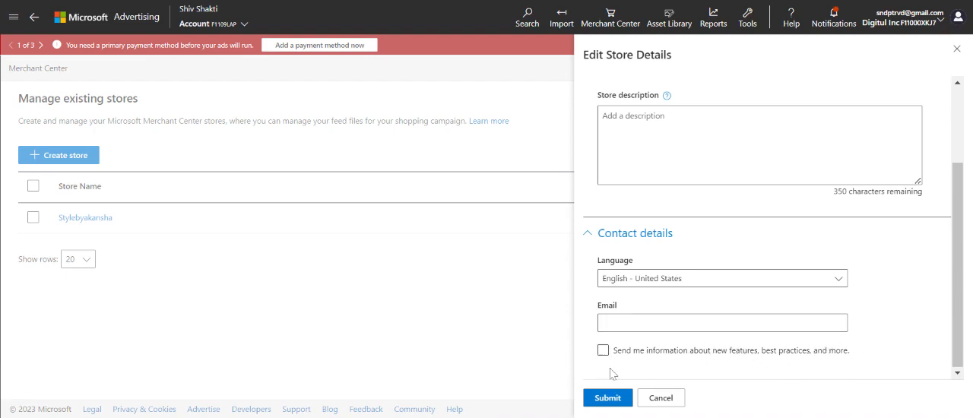
{"action": "left_click", "coordinate": [615, 403]}
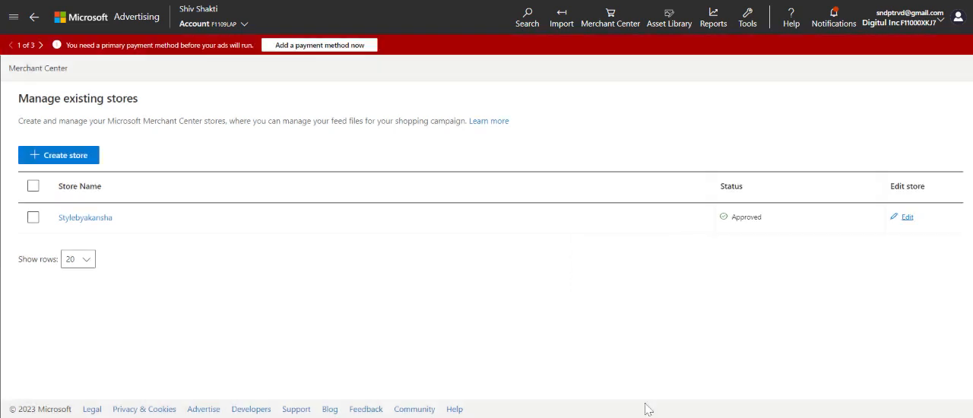
Step: Look through the Stylebyakansha store's feeds, view the details of the FTP feed and return to the feed list
{"action": "left_click", "coordinate": [84, 220]}
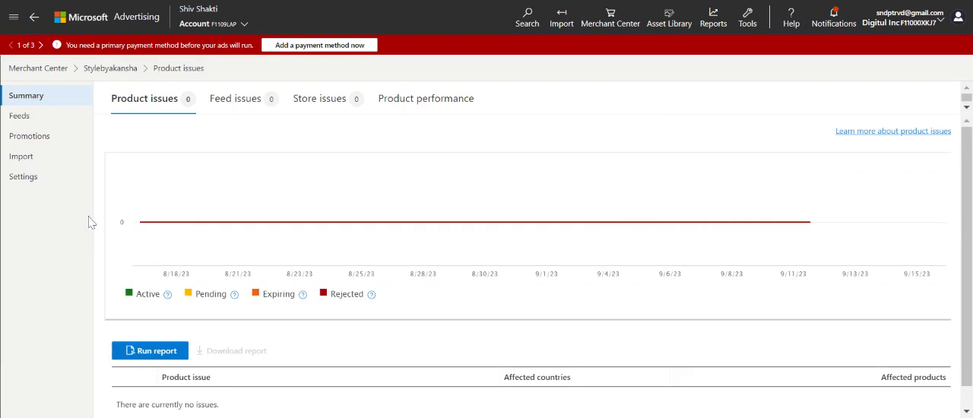
{"action": "left_click", "coordinate": [23, 122]}
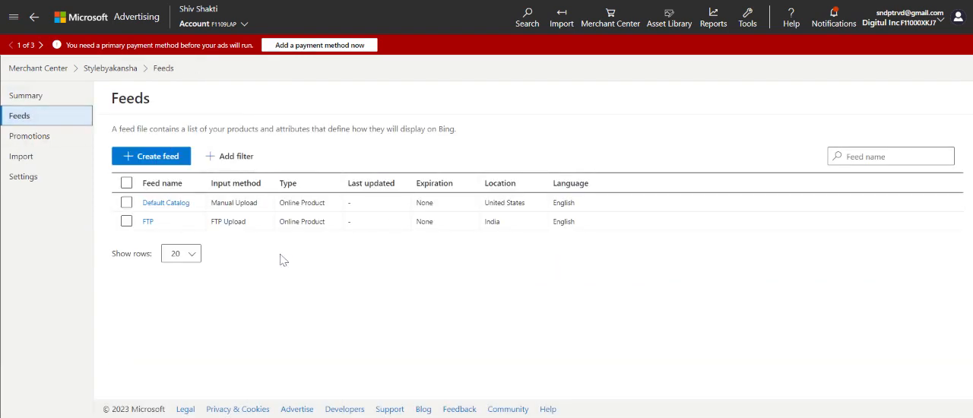
{"action": "left_click", "coordinate": [145, 225]}
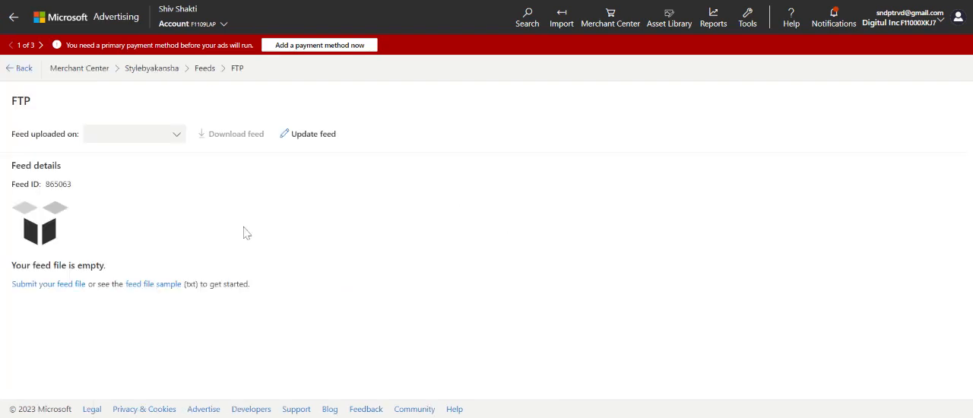
{"action": "left_click", "coordinate": [8, 70]}
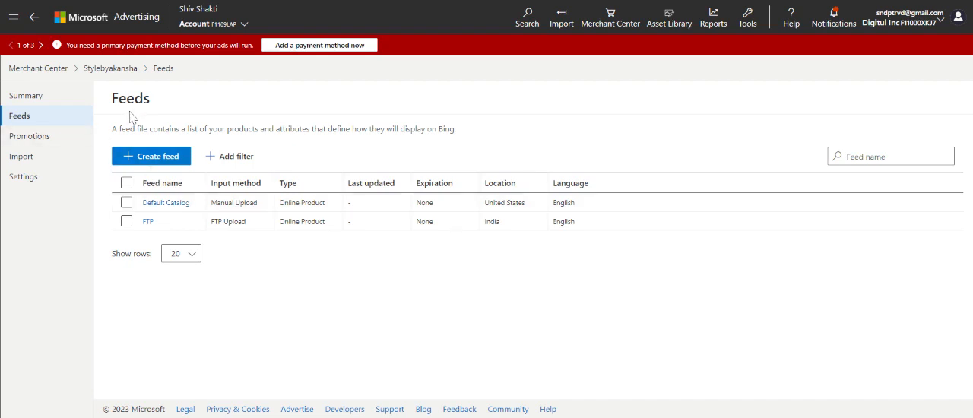
Step: Examine the store's settings for FTP/SFTP, automatic updates, linked manager accounts and free product listings
{"action": "left_click", "coordinate": [43, 181]}
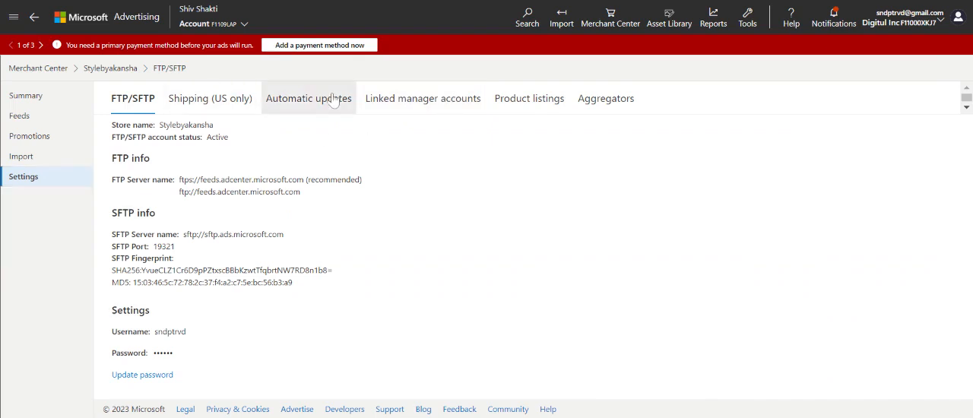
{"action": "left_click", "coordinate": [334, 100]}
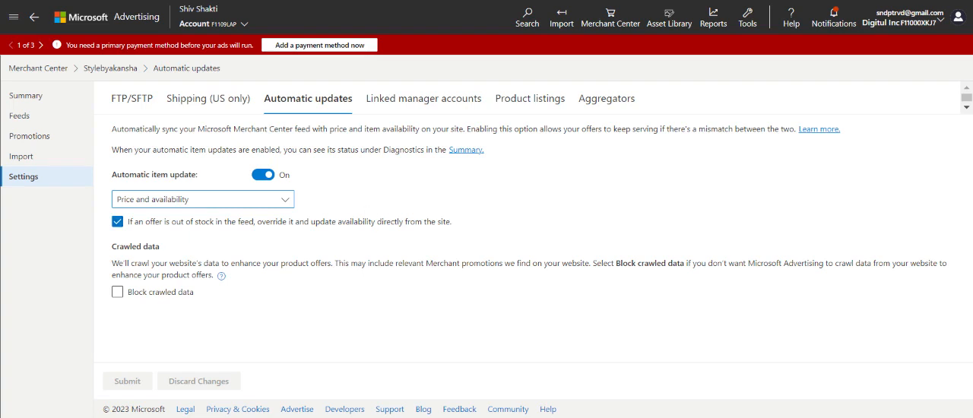
{"action": "left_click", "coordinate": [456, 104]}
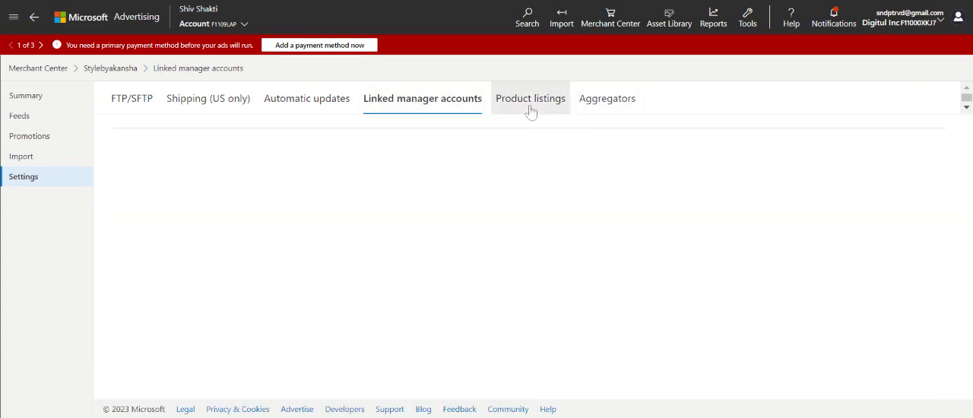
{"action": "left_click", "coordinate": [530, 107]}
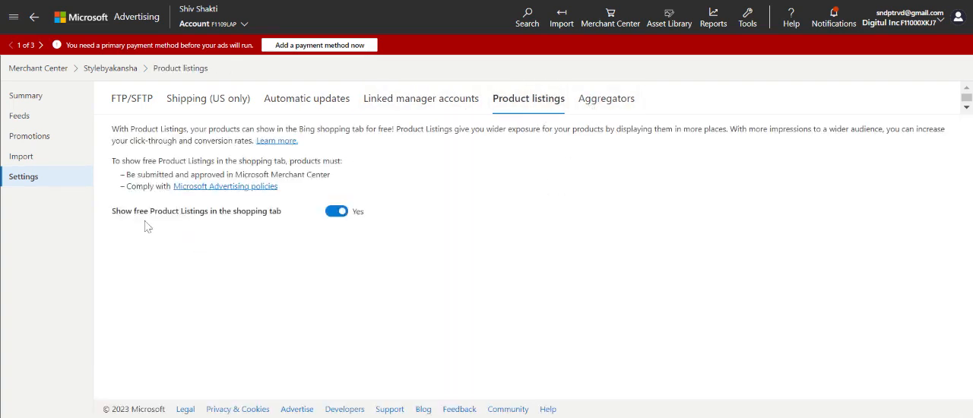
{"action": "left_click_drag", "start_coordinate": [109, 211], "coordinate": [364, 245]}
{"action": "left_click", "coordinate": [430, 212]}
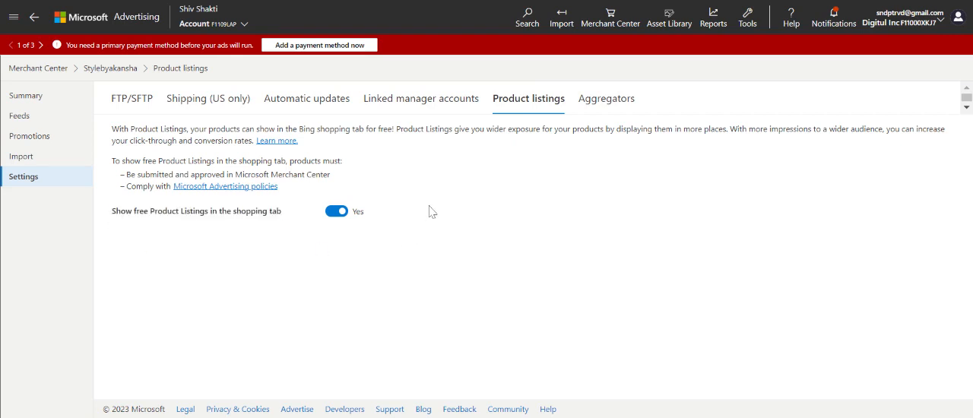